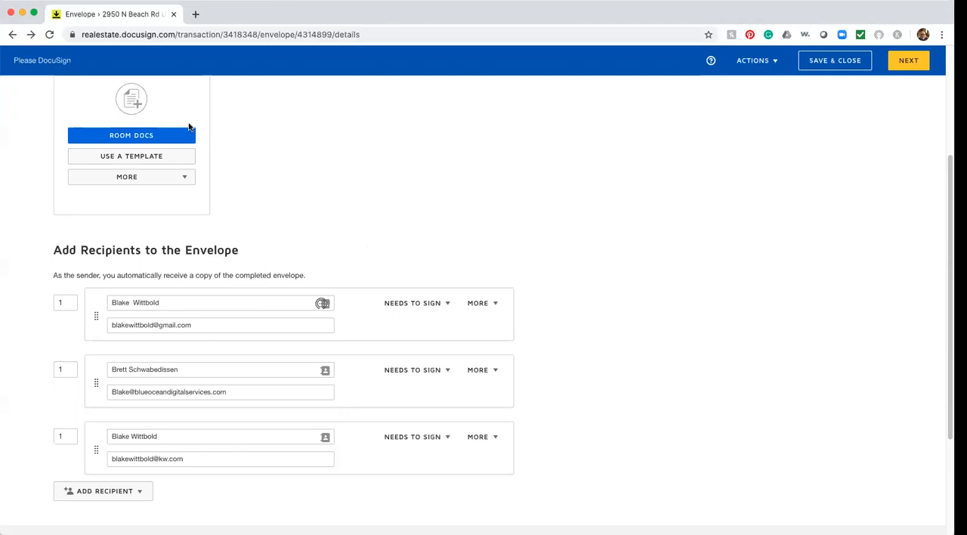
# Step: Add the unsigned form ASIS Residential Contract for Sale and Purchase_FloridaRealtors-FloridaBar-ASIS-5x to the envelope from the room documents
pyautogui.scroll(2, 223, 165)
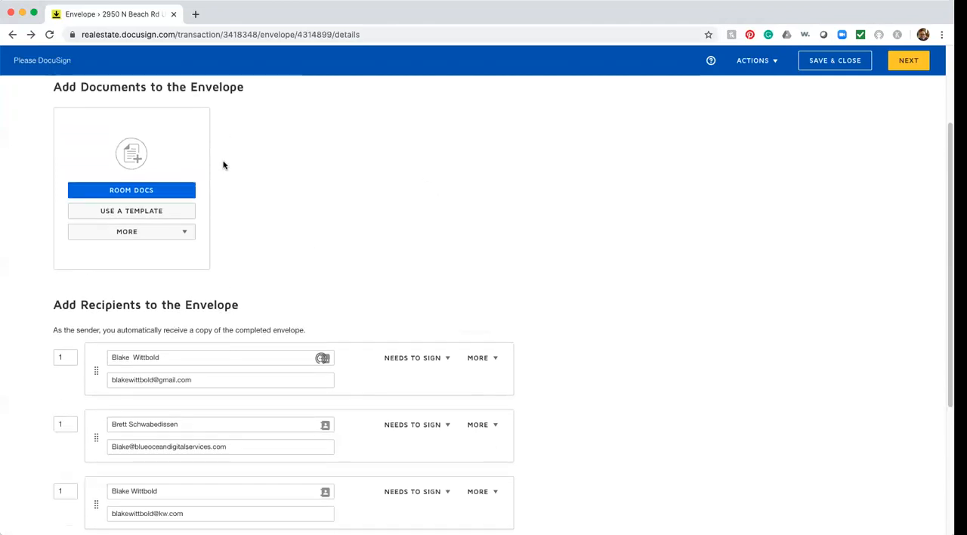
pyautogui.click(127, 192)
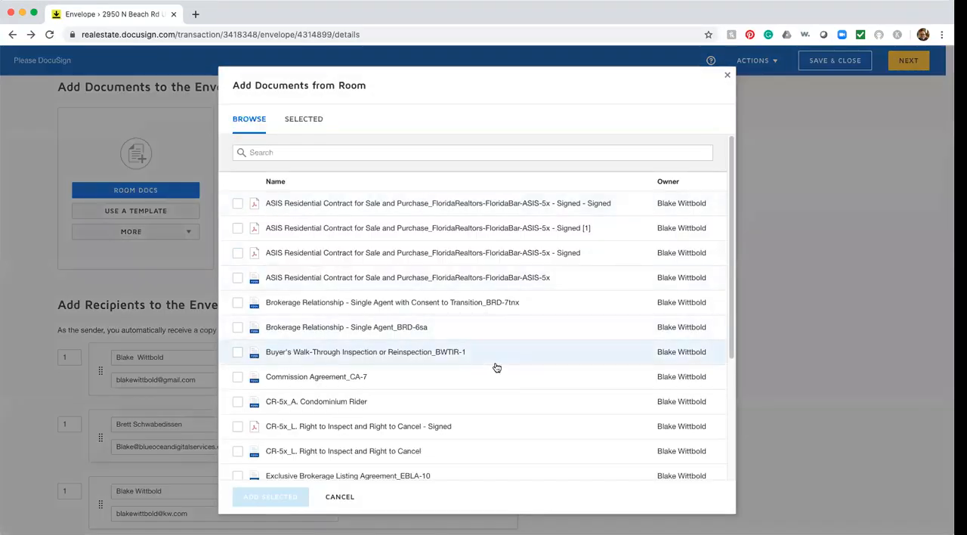
pyautogui.click(238, 280)
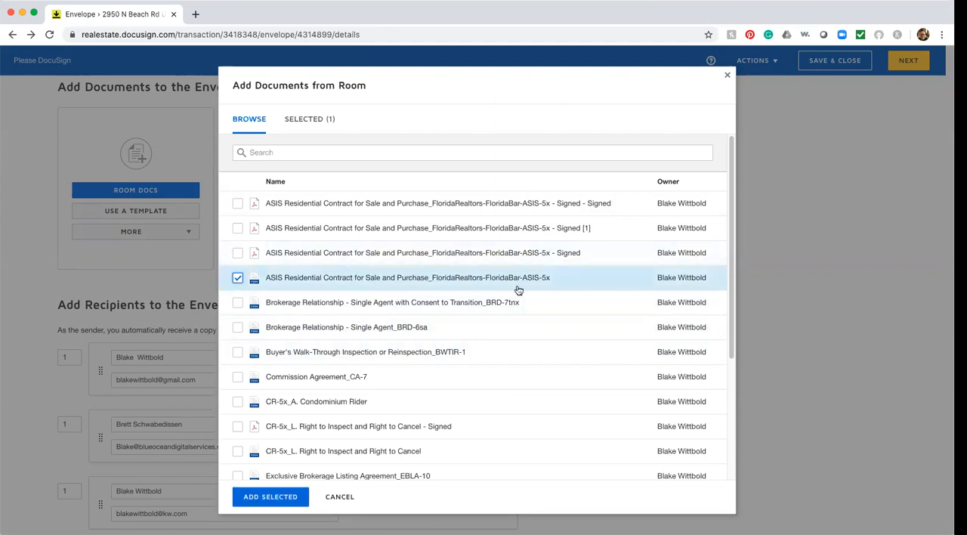
pyautogui.click(271, 496)
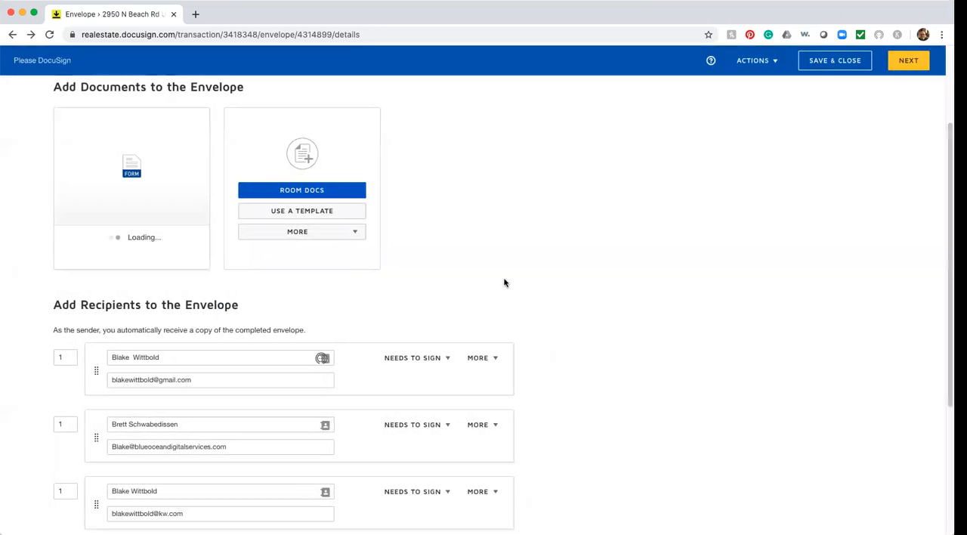
# Step: Add a fourth envelope recipient by email address, entering the recipient's full name and email
pyautogui.scroll(-3, 640, 385)
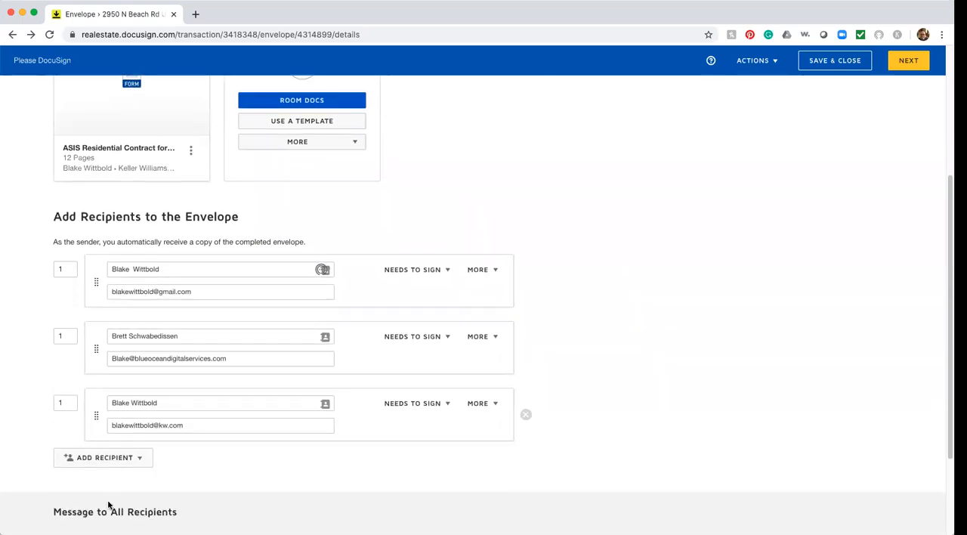
pyautogui.click(136, 458)
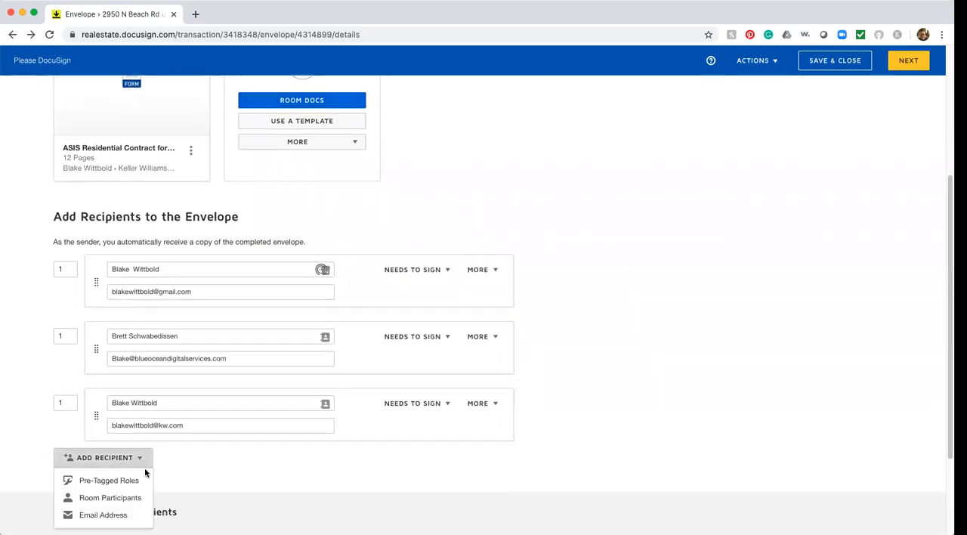
pyautogui.click(115, 518)
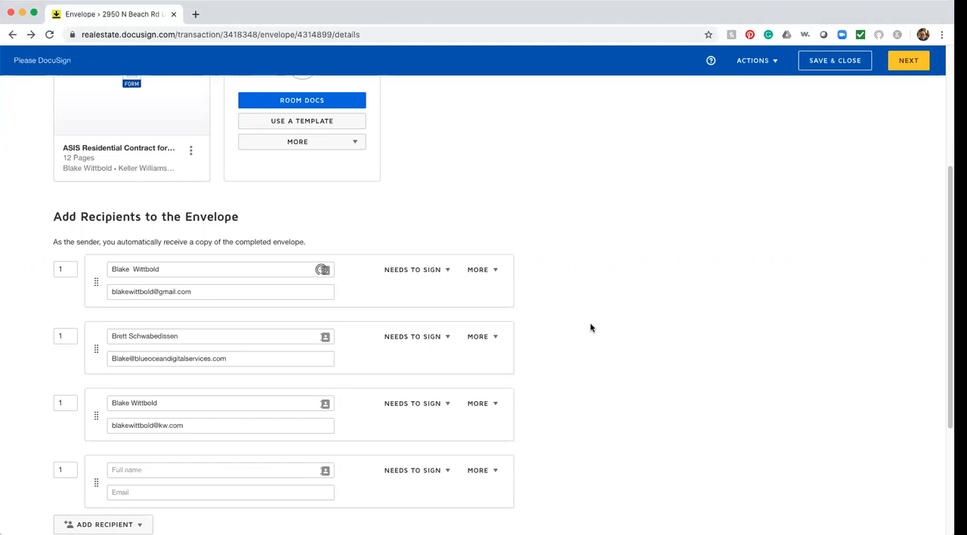
pyautogui.click(157, 470)
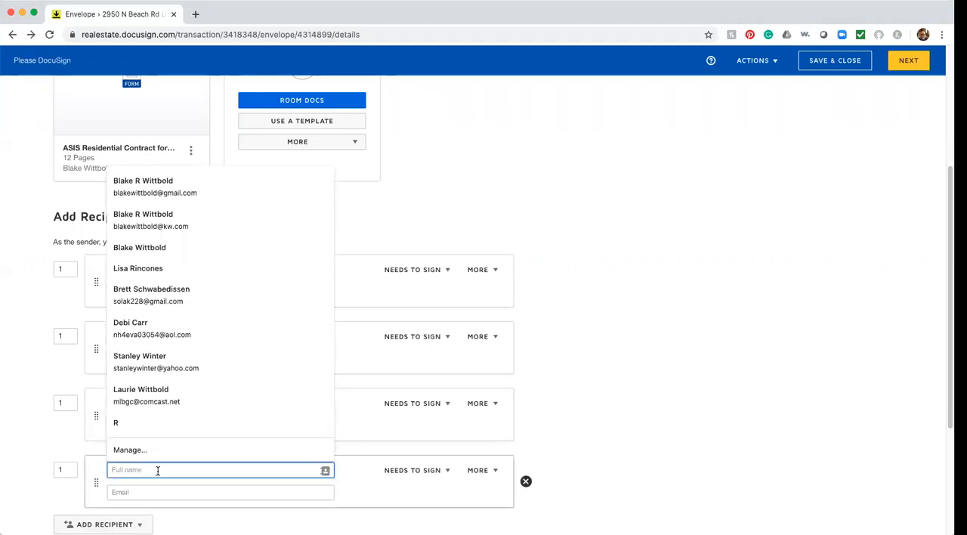
pyautogui.write('Janet Fake')
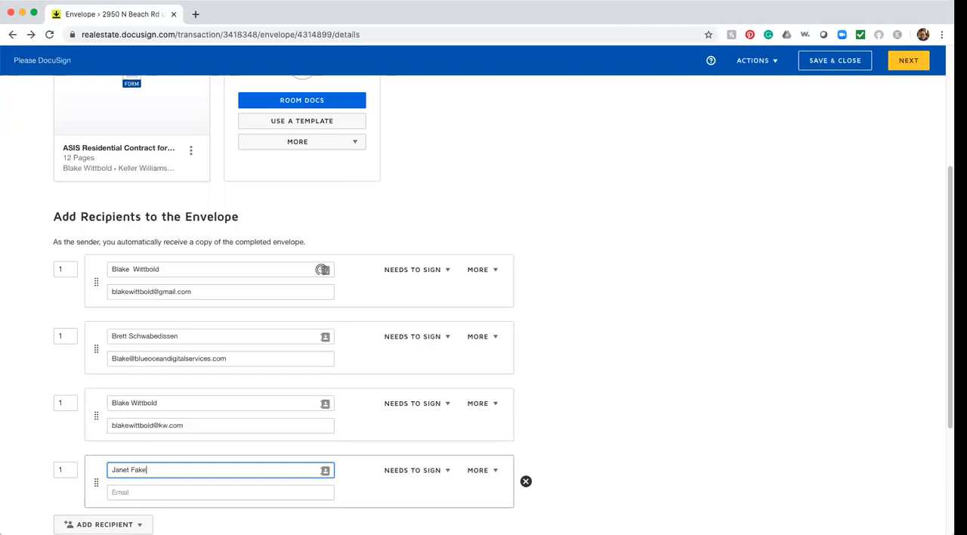
pyautogui.press('Tab')
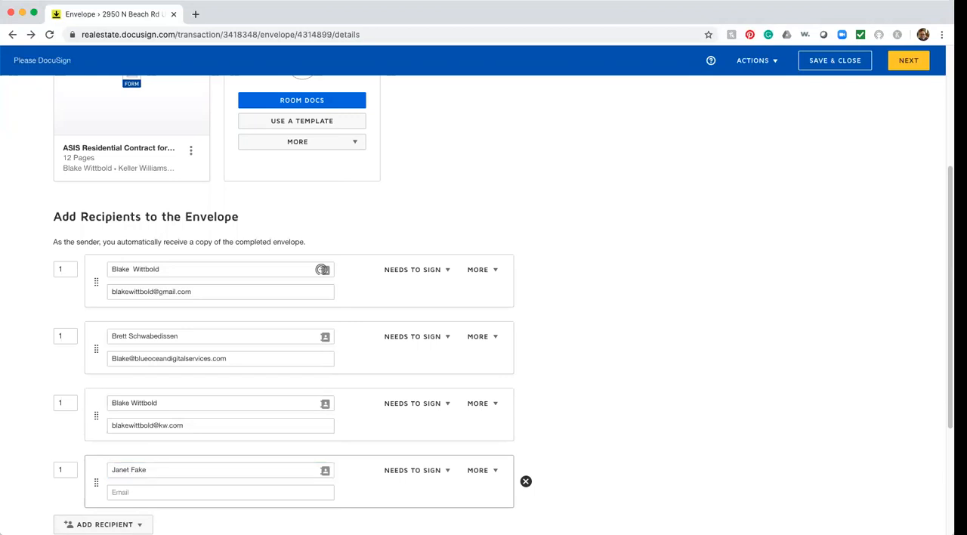
pyautogui.click(140, 492)
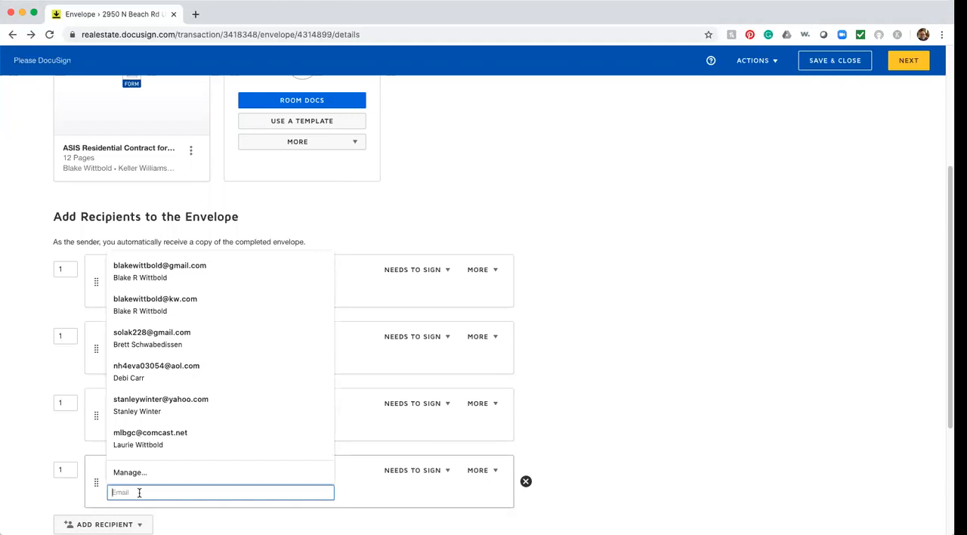
pyautogui.write('Notreal@fake')
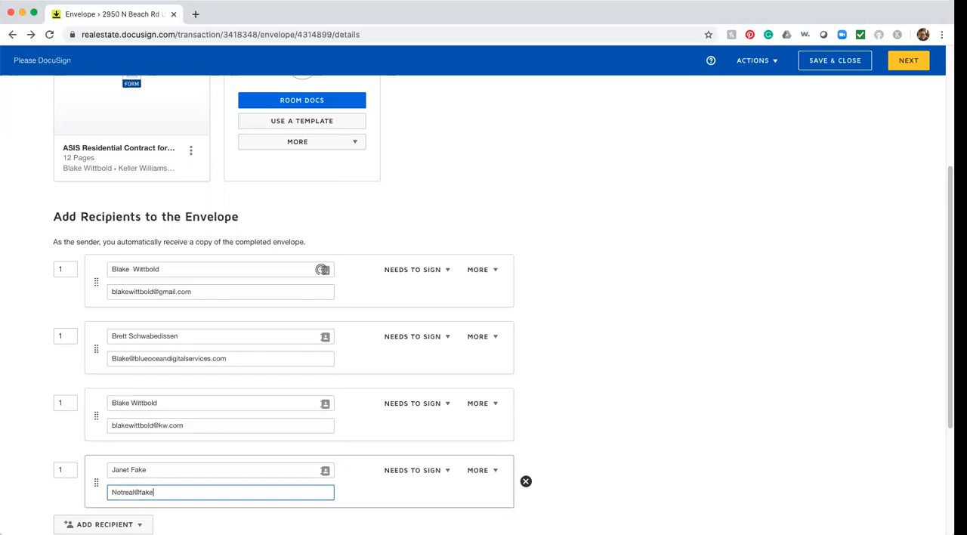
pyautogui.write('.com')
# Step: Proceed to field placement and choose the newly added fourth recipient as the one the fields are assigned to
pyautogui.scroll(5, 588, 453)
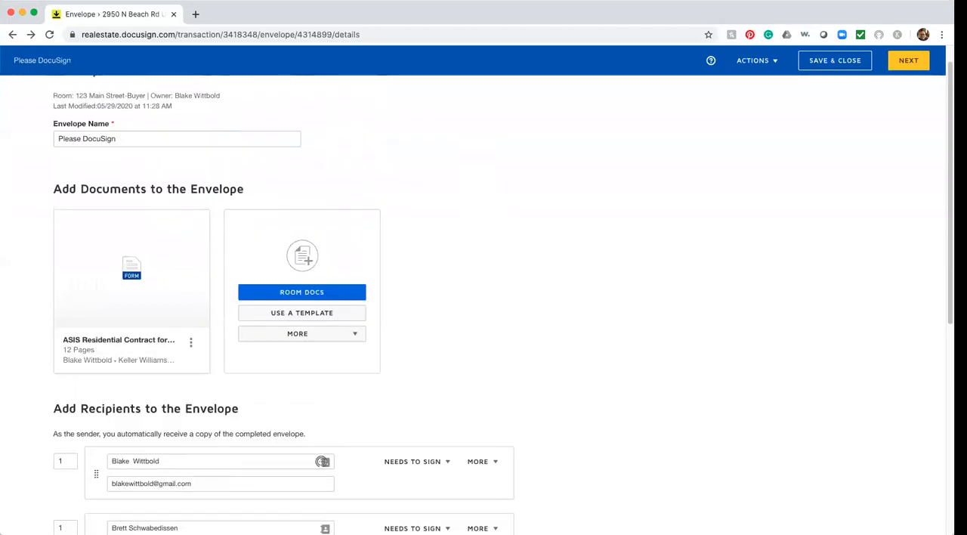
pyautogui.click(908, 64)
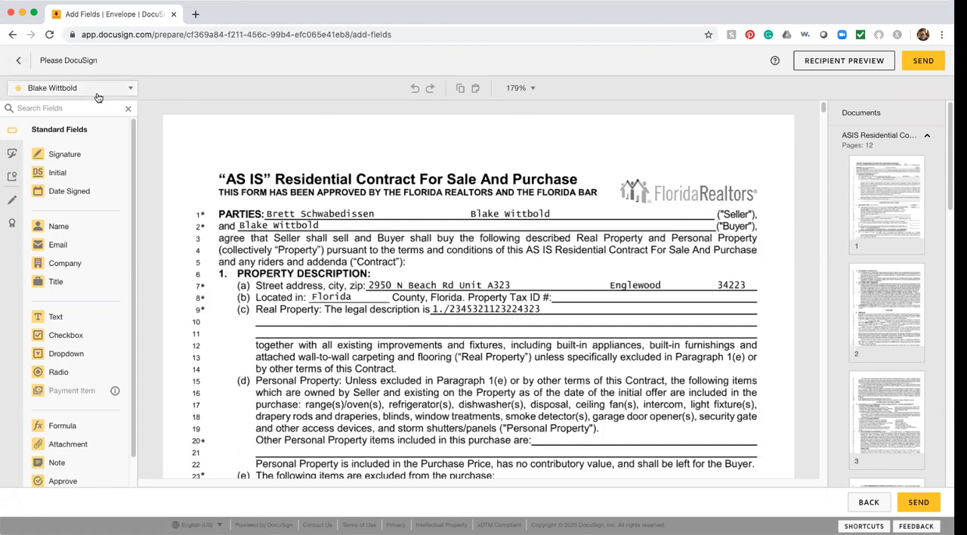
pyautogui.click(56, 90)
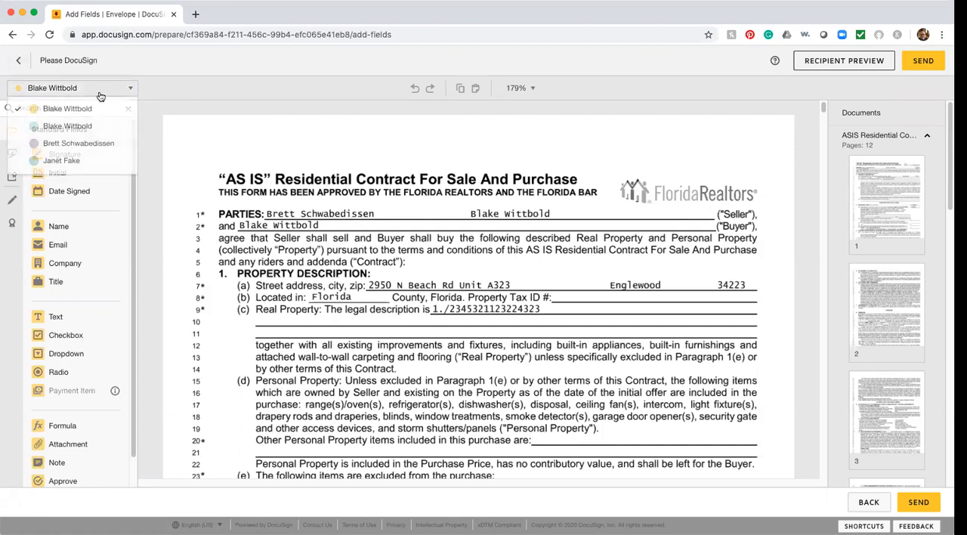
pyautogui.click(60, 162)
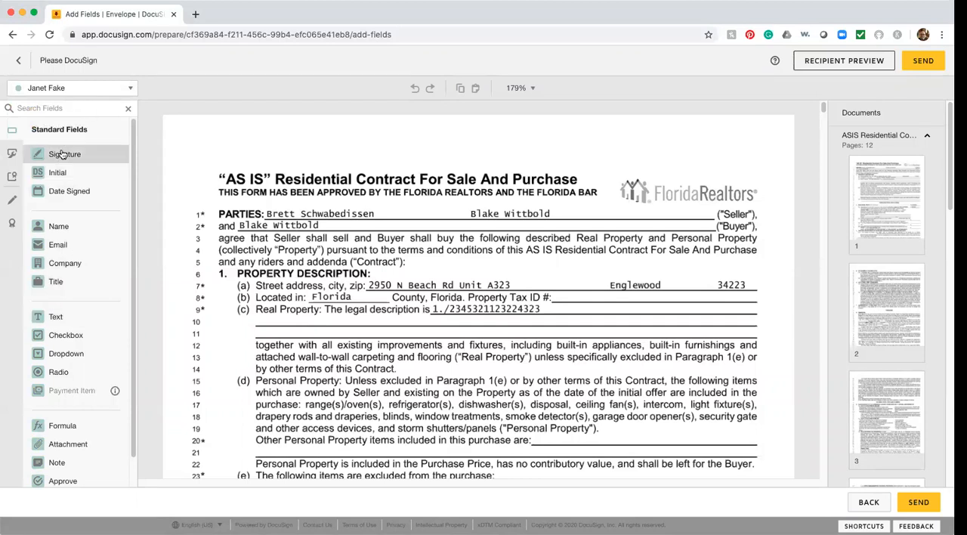
# Step: Place a Name field at the end of the Seller line and an Initial field under Seller's Initials on page 1
pyautogui.moveTo(53, 227); pyautogui.dragTo(622, 212)
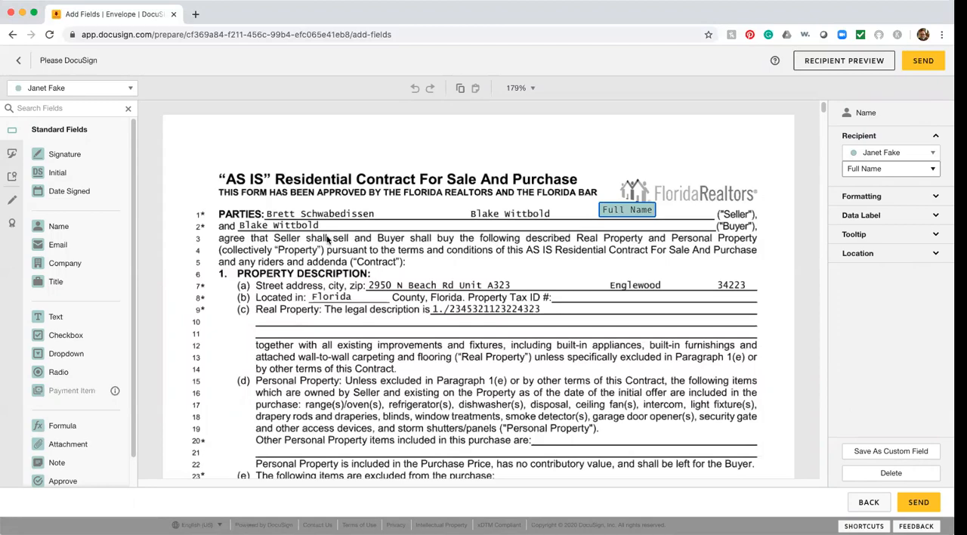
pyautogui.scroll(-15, 652, 395)
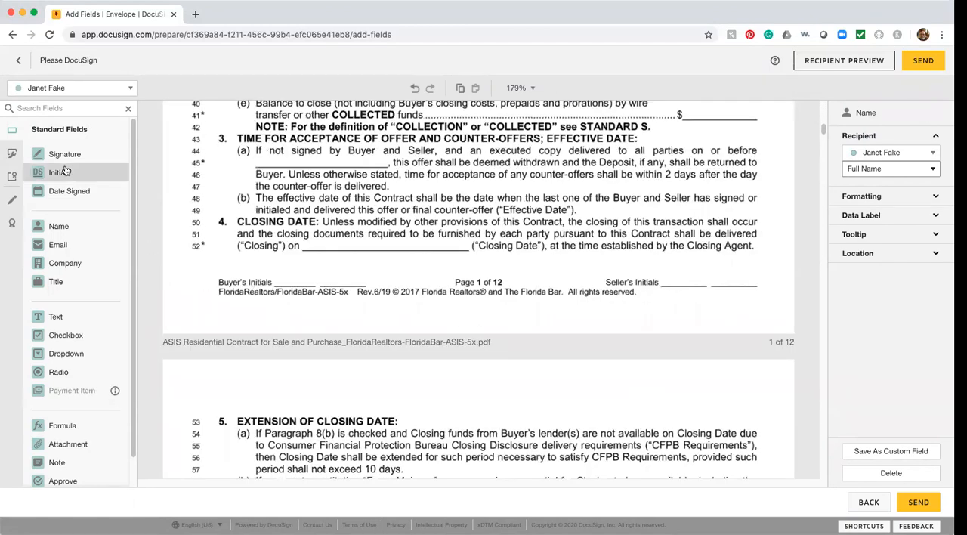
pyautogui.moveTo(57, 173); pyautogui.dragTo(665, 292)
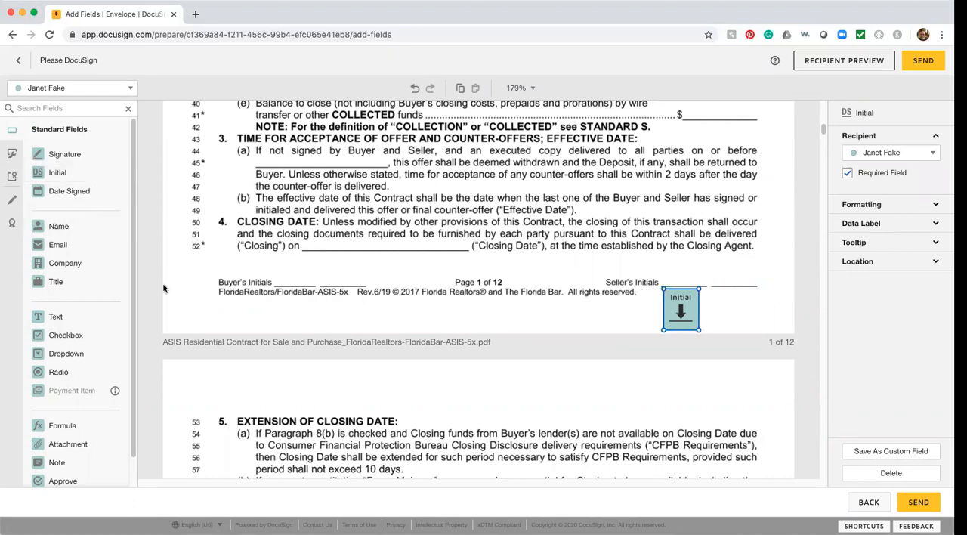
# Step: Place an Initial field under the first Seller's Initials blank on each of pages 2, 3 and 4
pyautogui.scroll(-10, 203, 317)
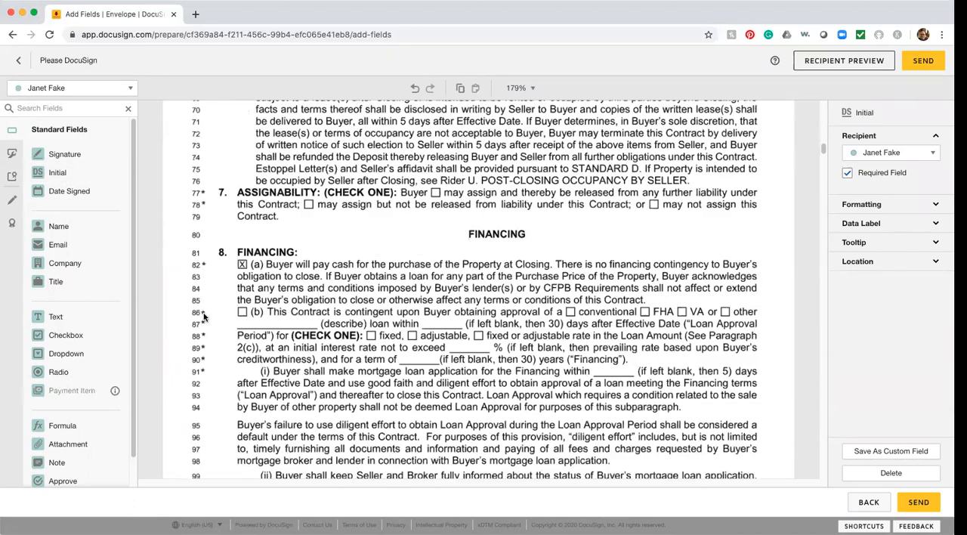
pyautogui.scroll(-2, 203, 317)
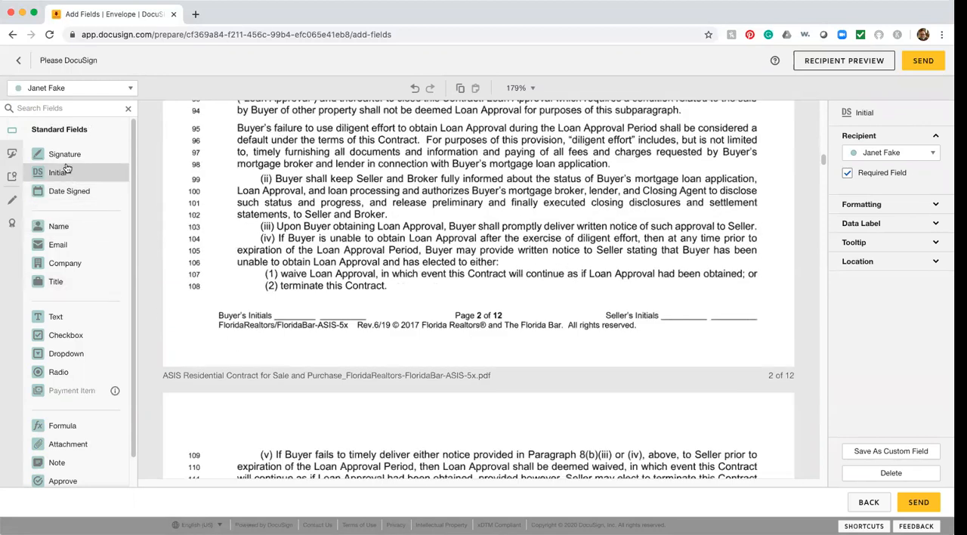
pyautogui.moveTo(62, 177); pyautogui.dragTo(666, 326)
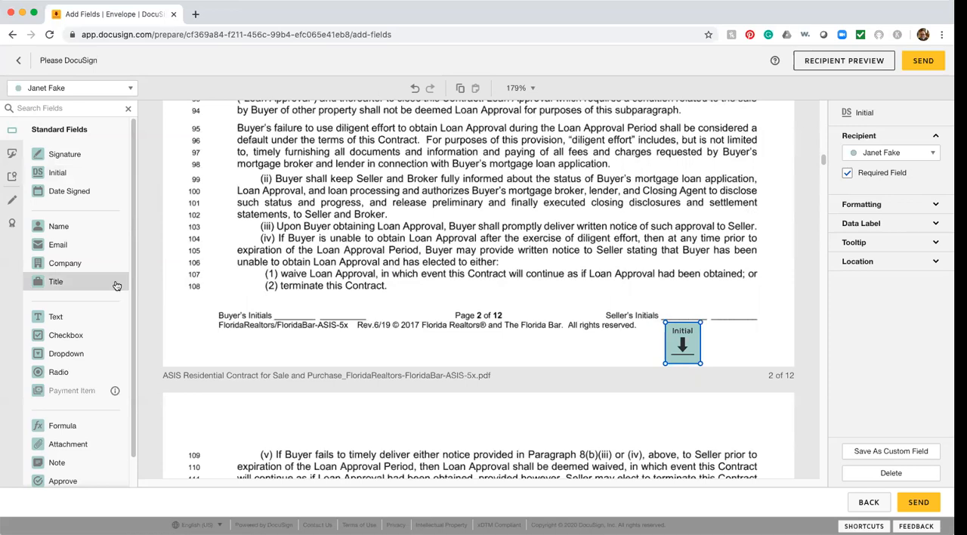
pyautogui.scroll(-1, 117, 286)
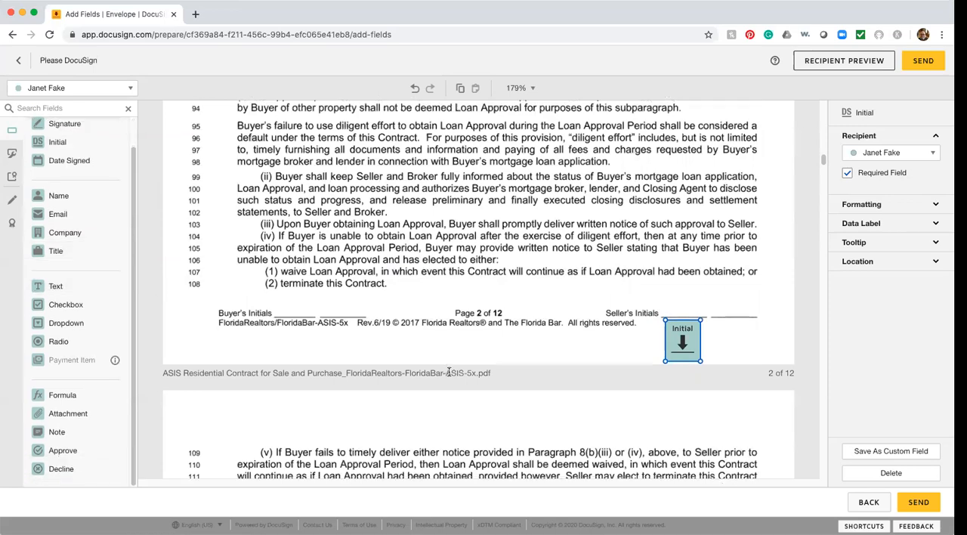
pyautogui.scroll(-5, 392, 353)
pyautogui.scroll(-10, 453, 374)
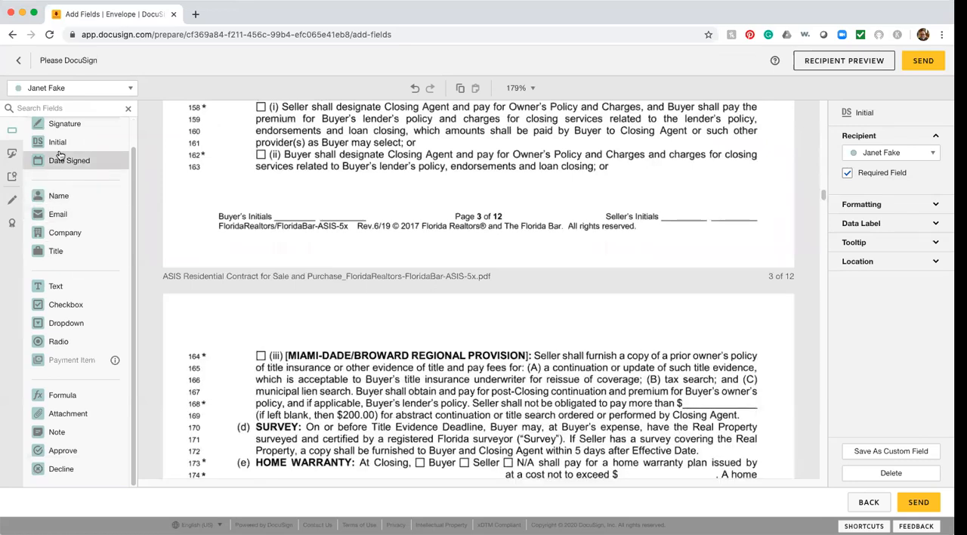
pyautogui.moveTo(60, 142); pyautogui.dragTo(683, 243)
pyautogui.scroll(-10, 661, 403)
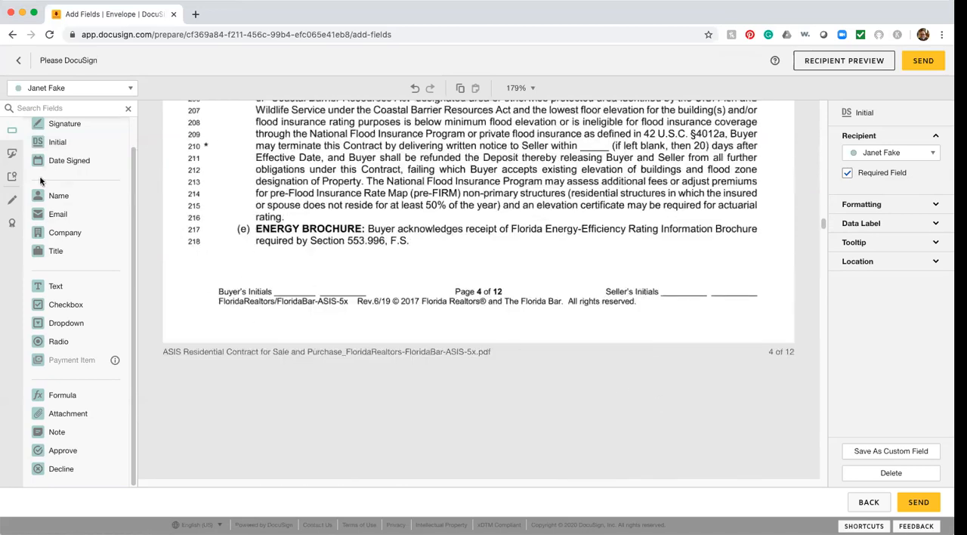
pyautogui.moveTo(46, 142); pyautogui.dragTo(668, 304)
# Step: Place a Signature field on the second Seller line of page 12 and shrink it to fit between the lines
pyautogui.scroll(-5, 734, 342)
pyautogui.scroll(-10, 660, 344)
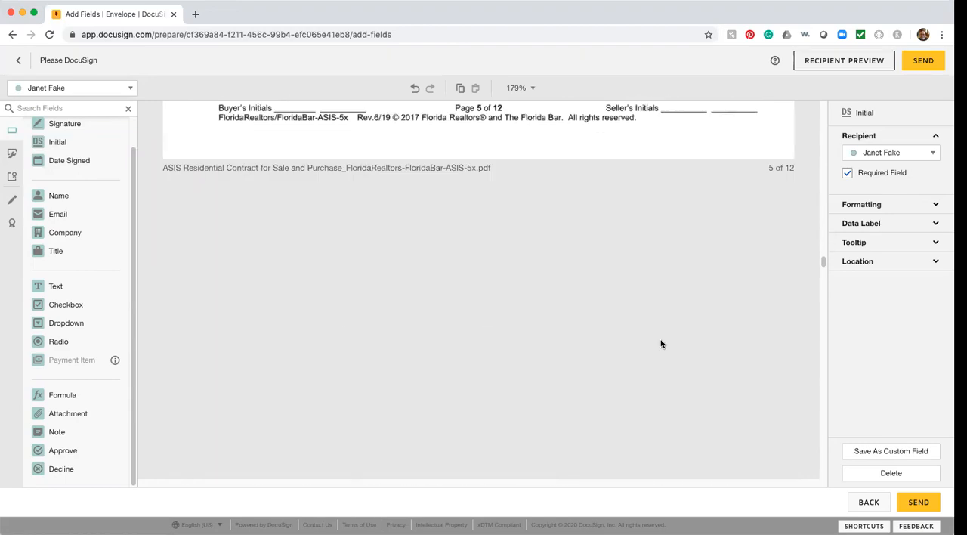
pyautogui.scroll(-10, 660, 344)
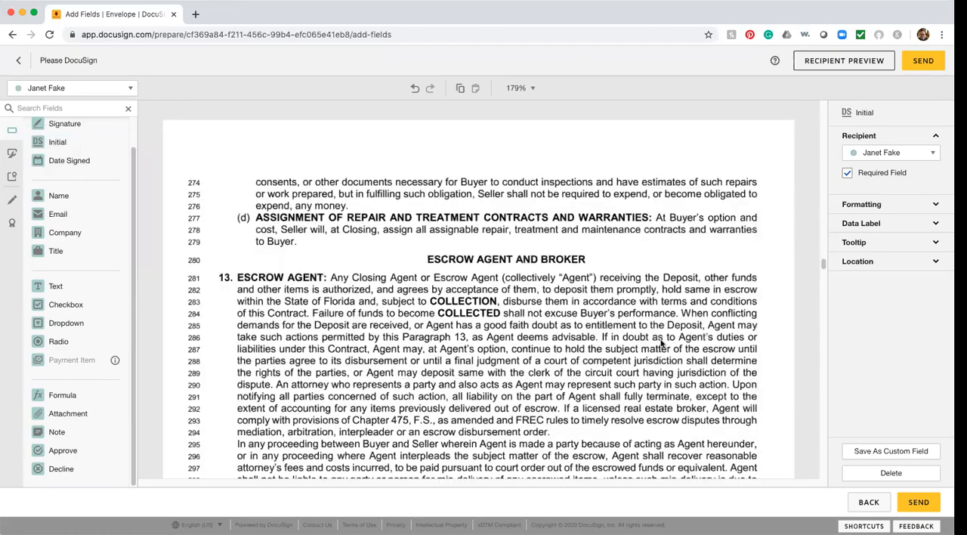
pyautogui.scroll(-10, 660, 343)
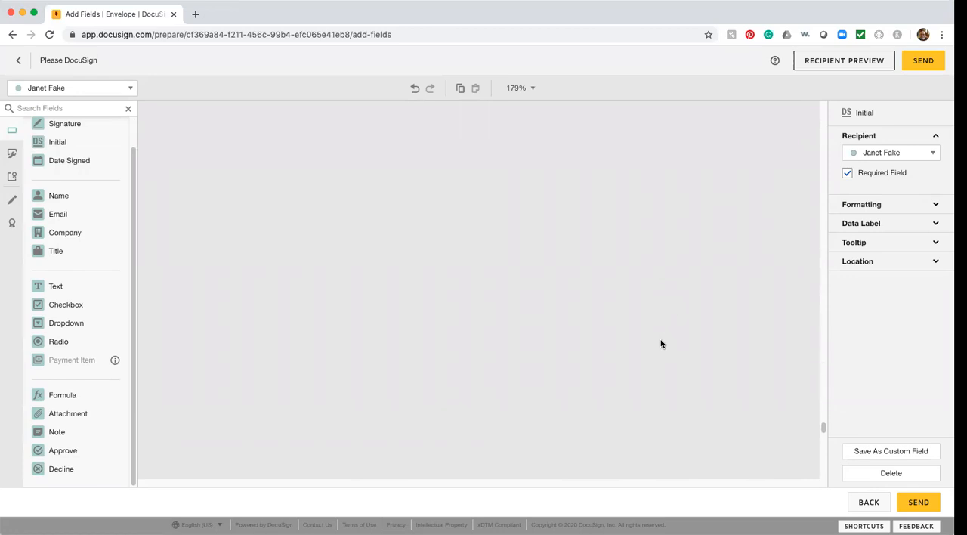
pyautogui.scroll(-5, 661, 344)
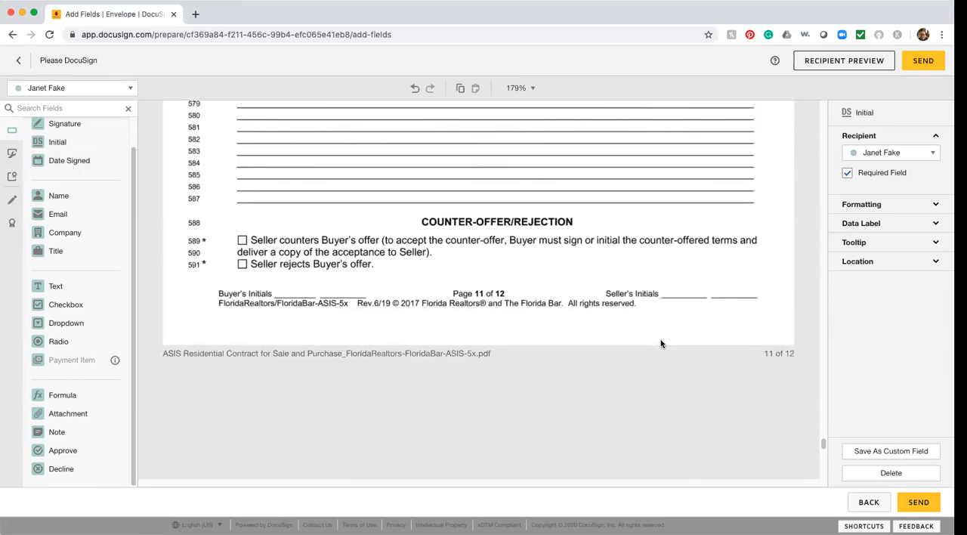
pyautogui.scroll(-4, 660, 344)
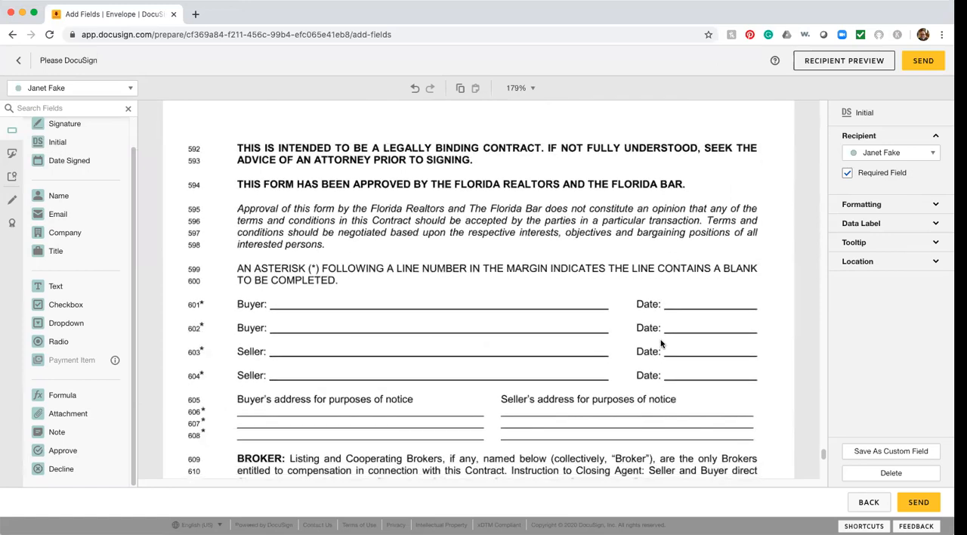
pyautogui.scroll(-2, 661, 344)
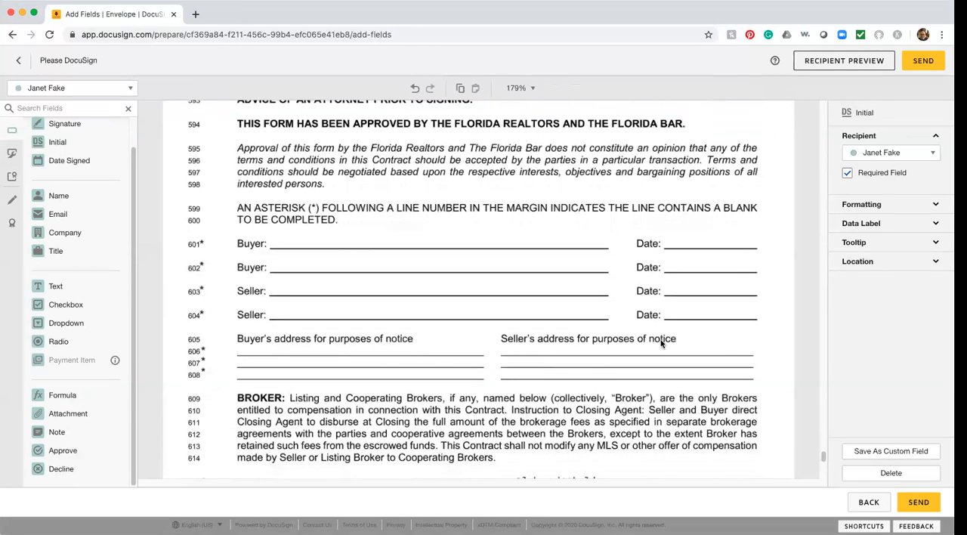
pyautogui.scroll(-1, 661, 344)
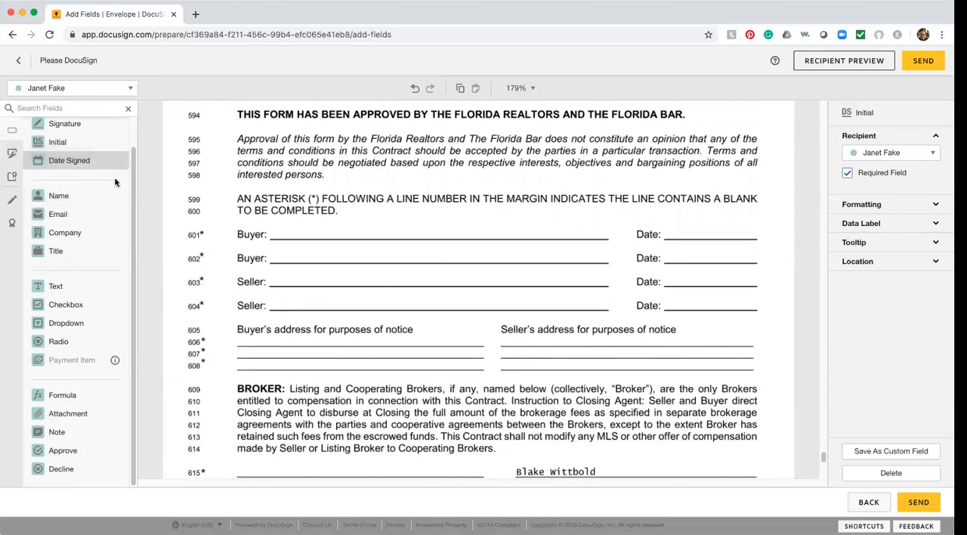
pyautogui.scroll(1, 128, 173)
pyautogui.moveTo(53, 149)
pyautogui.mouseDown()
pyautogui.moveTo(449, 240)
pyautogui.moveTo(469, 268)
pyautogui.moveTo(524, 266)
pyautogui.moveTo(535, 277)
pyautogui.mouseUp()
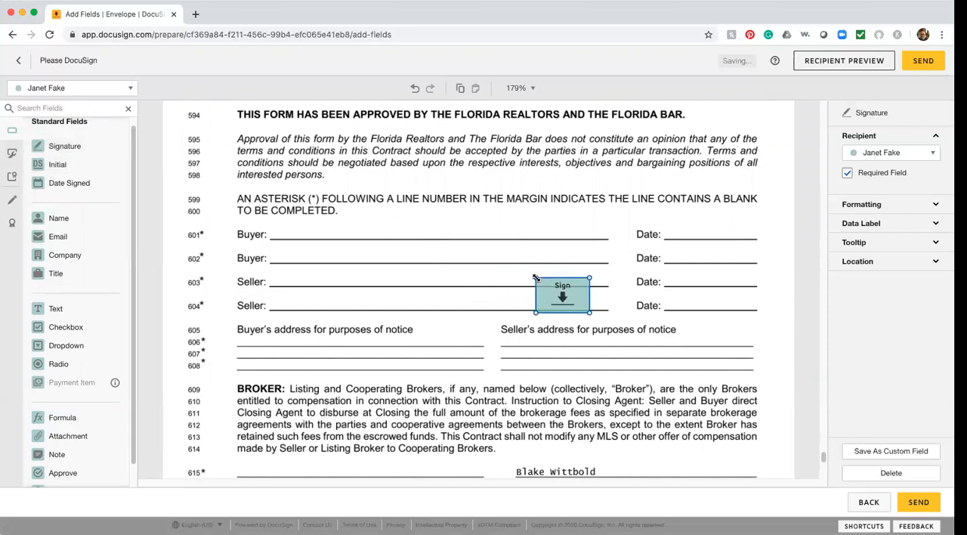
pyautogui.moveTo(535, 280); pyautogui.dragTo(559, 288)
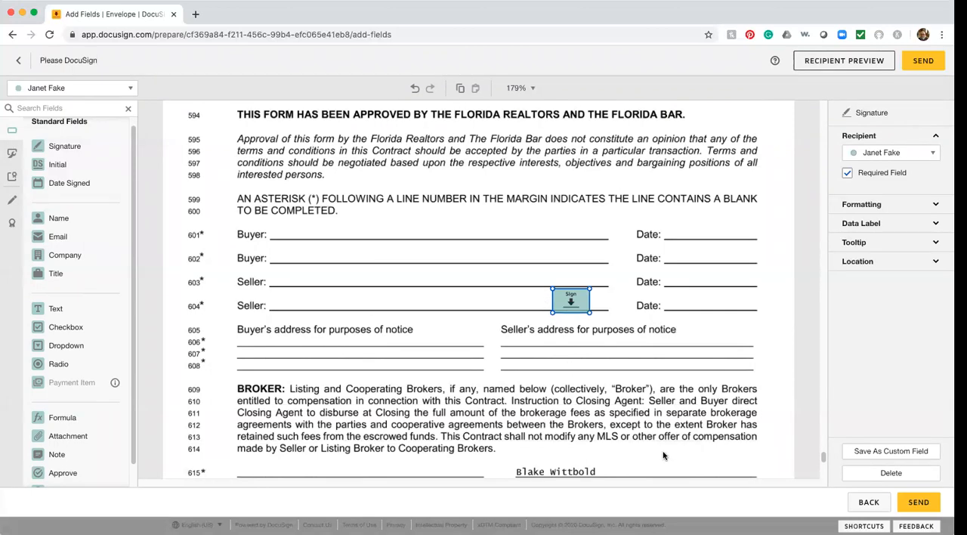
pyautogui.scroll(-5, 664, 456)
pyautogui.scroll(7, 664, 455)
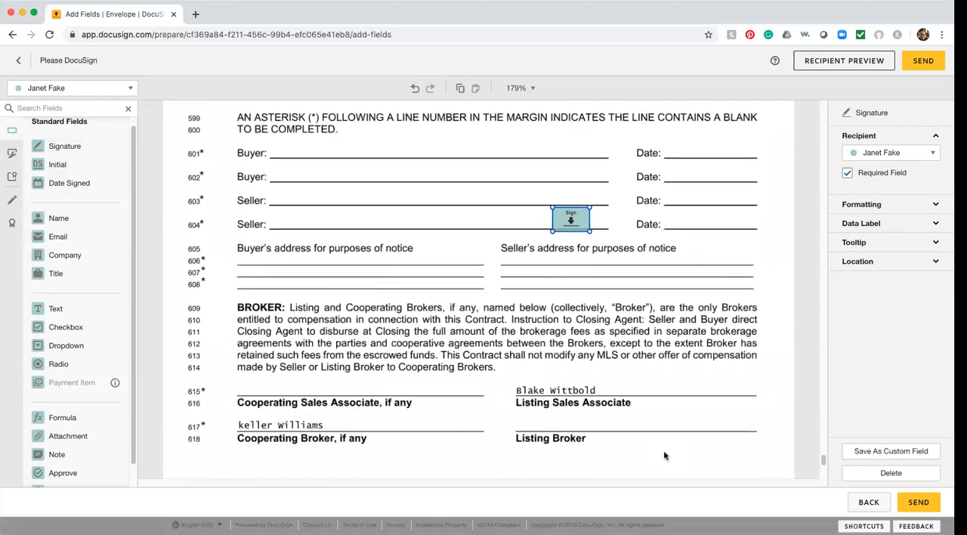
# Step: Open the recipient preview for the fourth recipient and check the Name and Initial fields on page 1
pyautogui.scroll(1, 664, 456)
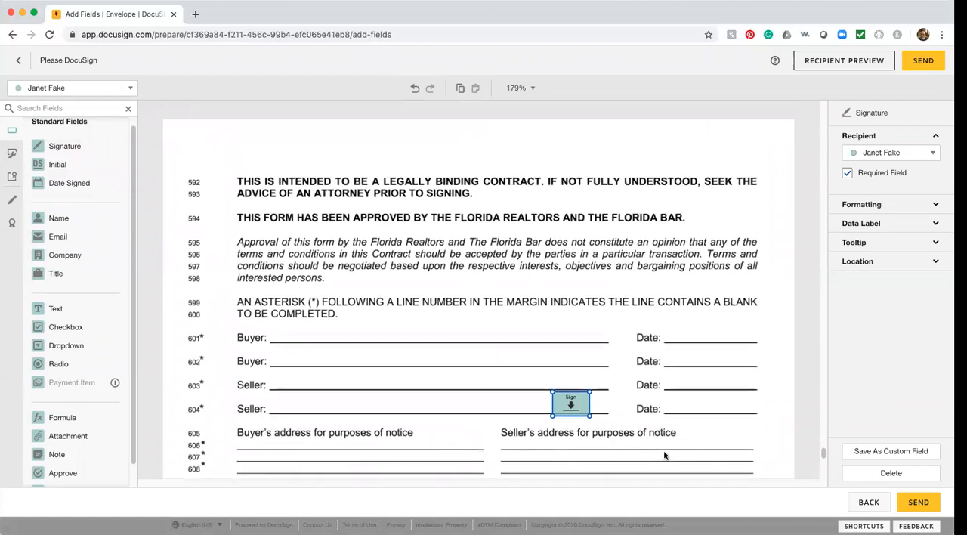
pyautogui.scroll(5, 665, 455)
pyautogui.scroll(-15, 665, 456)
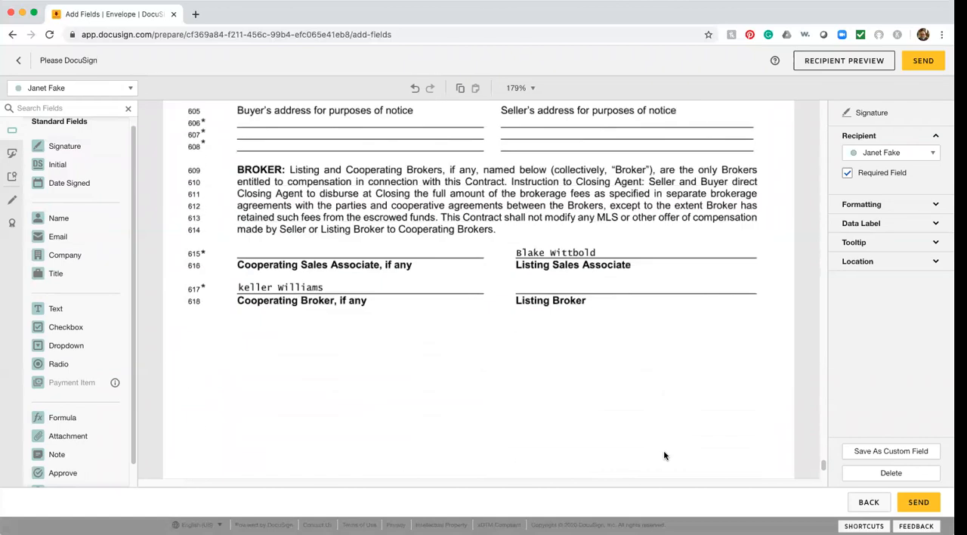
pyautogui.scroll(10, 665, 455)
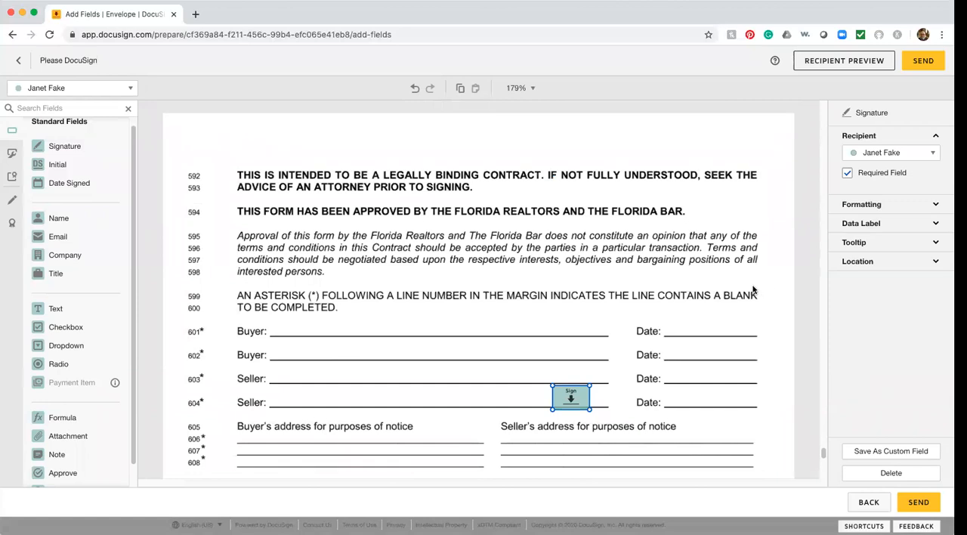
pyautogui.click(857, 62)
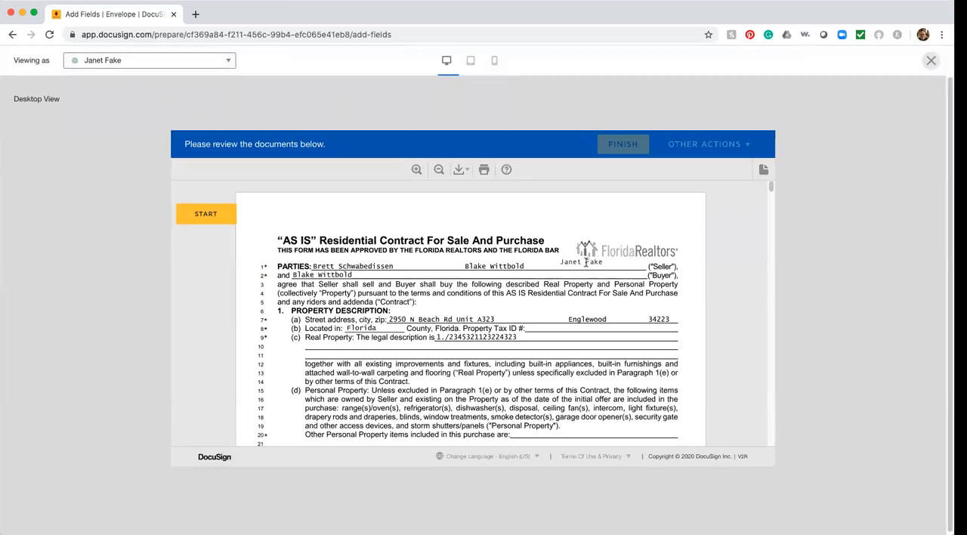
pyautogui.scroll(-3, 620, 359)
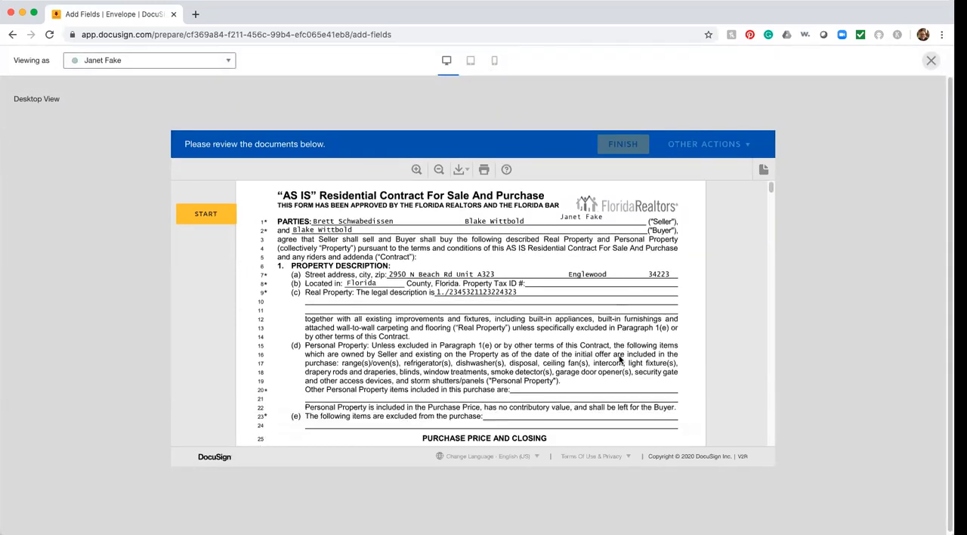
pyautogui.scroll(-10, 620, 359)
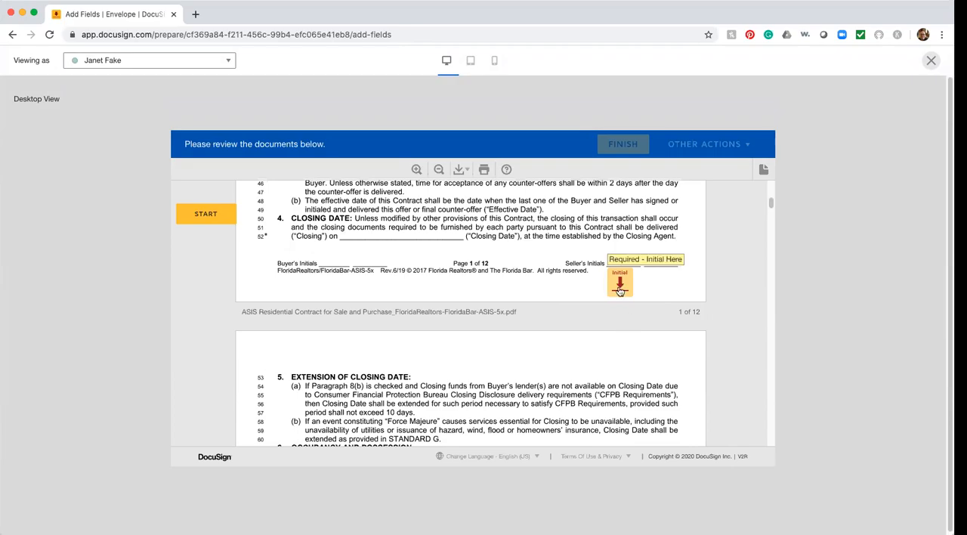
# Step: Test the signing flow in the preview by filling the four Initial fields and the Signature field on page 12, and review the document
pyautogui.click(619, 285)
pyautogui.click(619, 311)
pyautogui.click(620, 312)
pyautogui.click(620, 311)
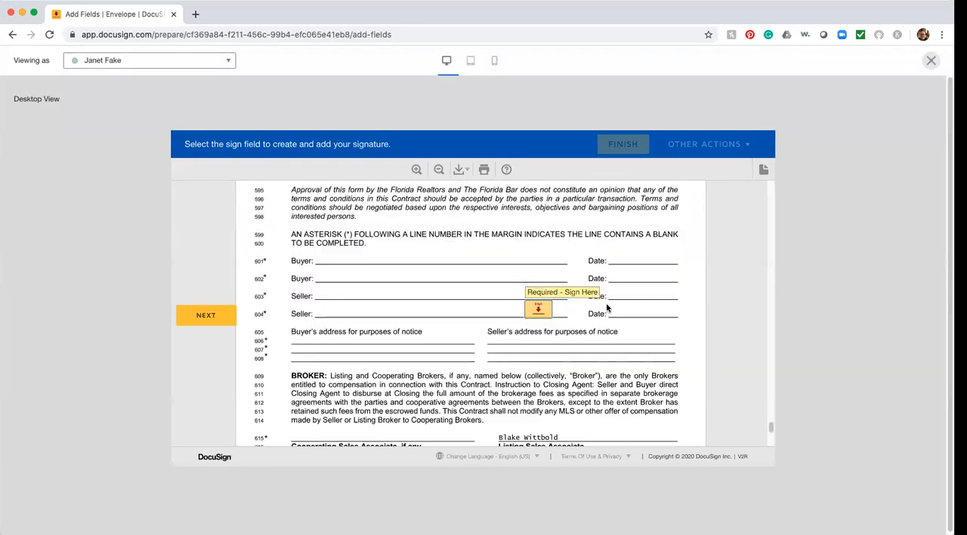
pyautogui.click(536, 312)
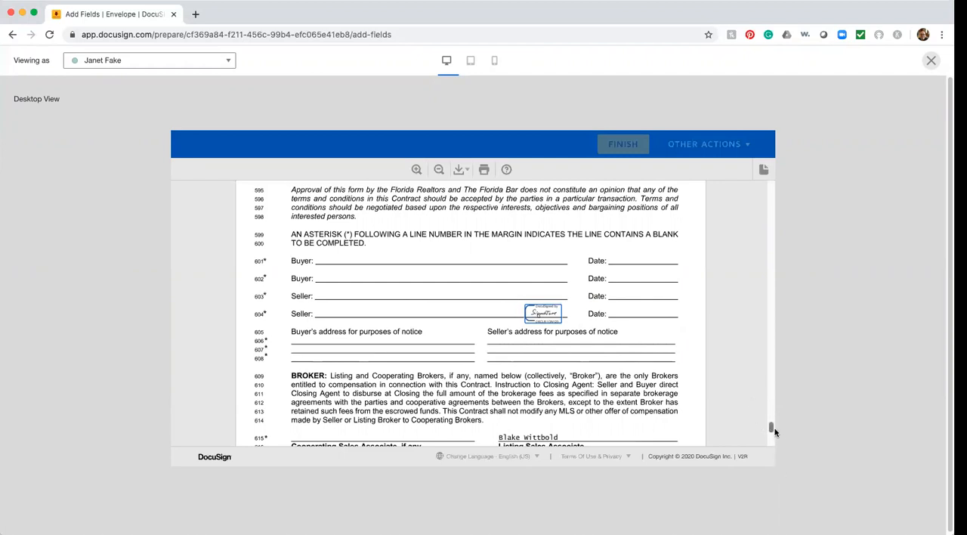
pyautogui.moveTo(770, 428); pyautogui.dragTo(771, 433)
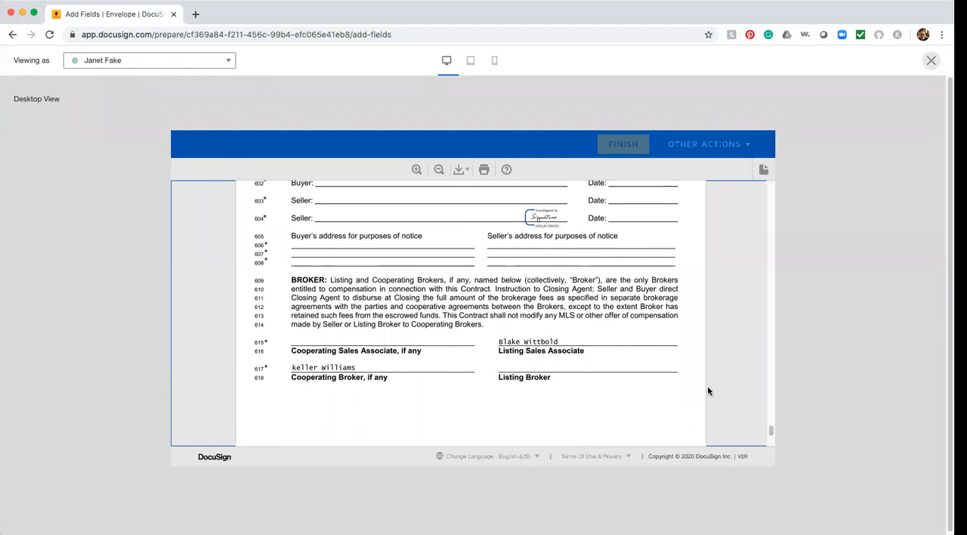
pyautogui.moveTo(770, 431); pyautogui.dragTo(756, 162)
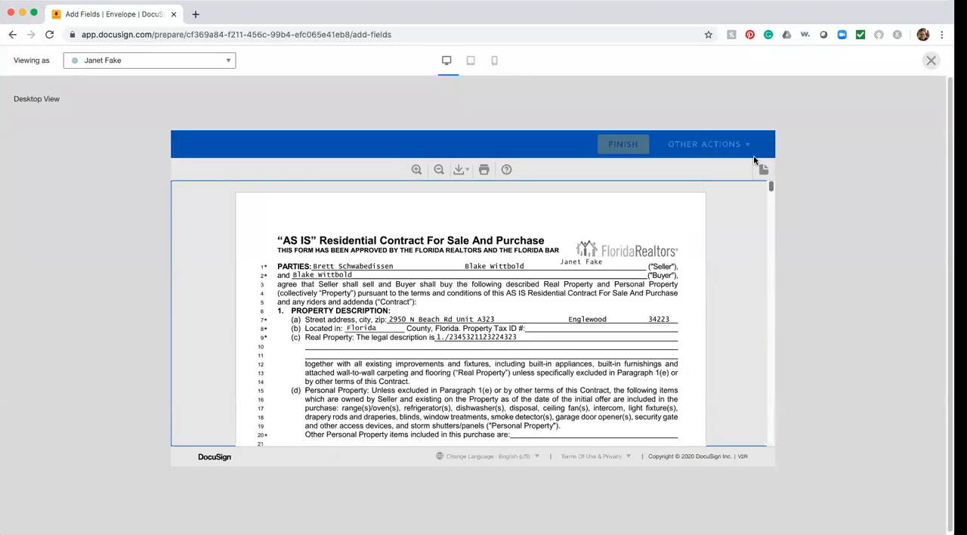
# Step: Preview the contract as the first recipient and check all 12 pages for that recipient's fields
pyautogui.click(216, 62)
pyautogui.click(144, 80)
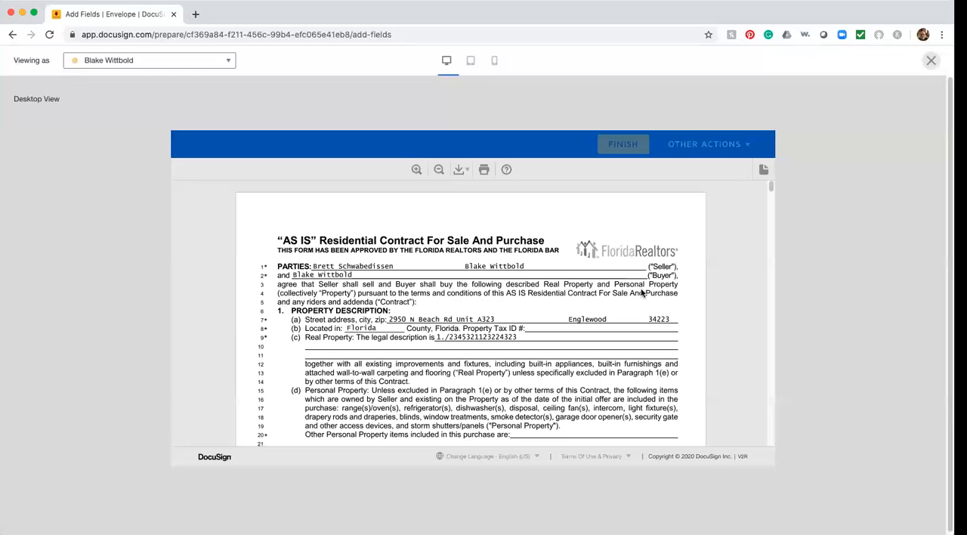
pyautogui.scroll(-15, 632, 369)
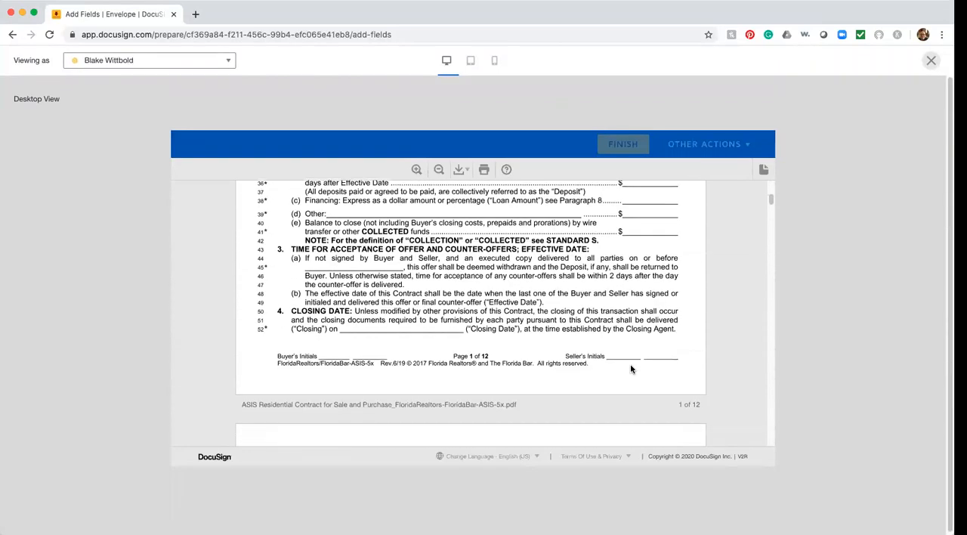
pyautogui.scroll(-15, 631, 369)
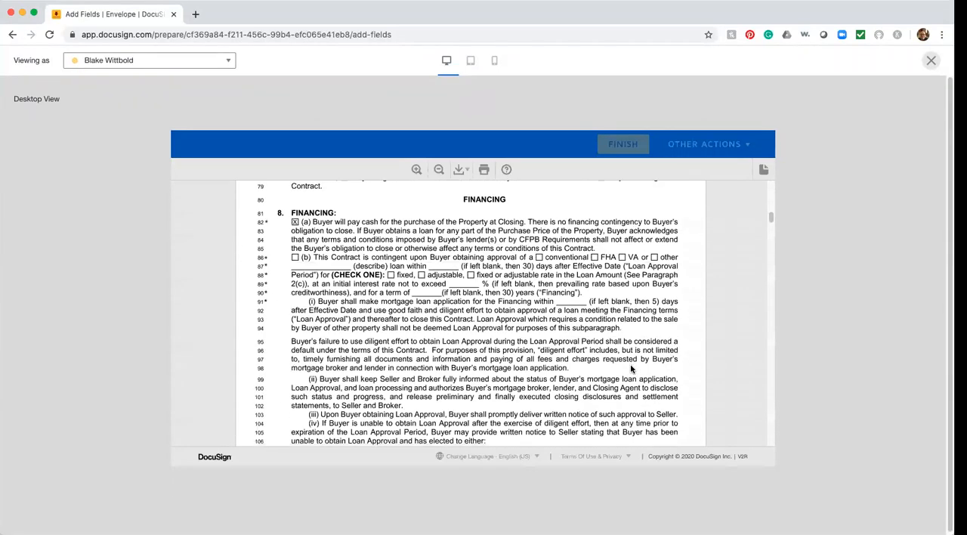
pyautogui.scroll(-20, 632, 369)
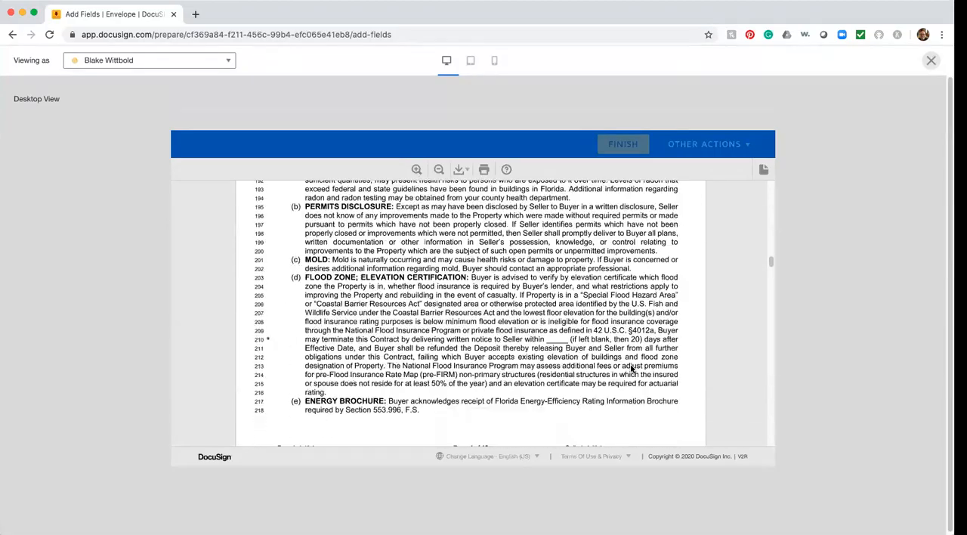
pyautogui.scroll(-20, 632, 369)
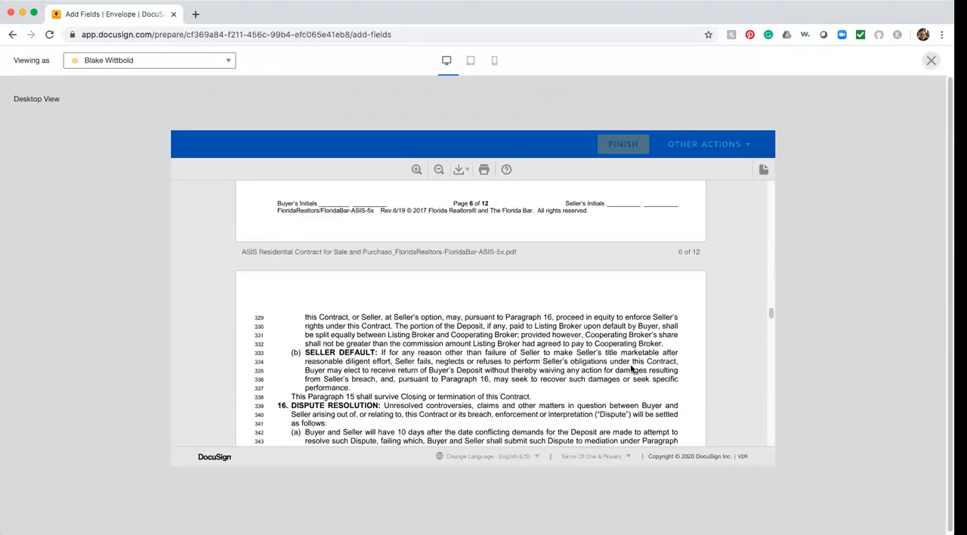
pyautogui.scroll(-20, 632, 368)
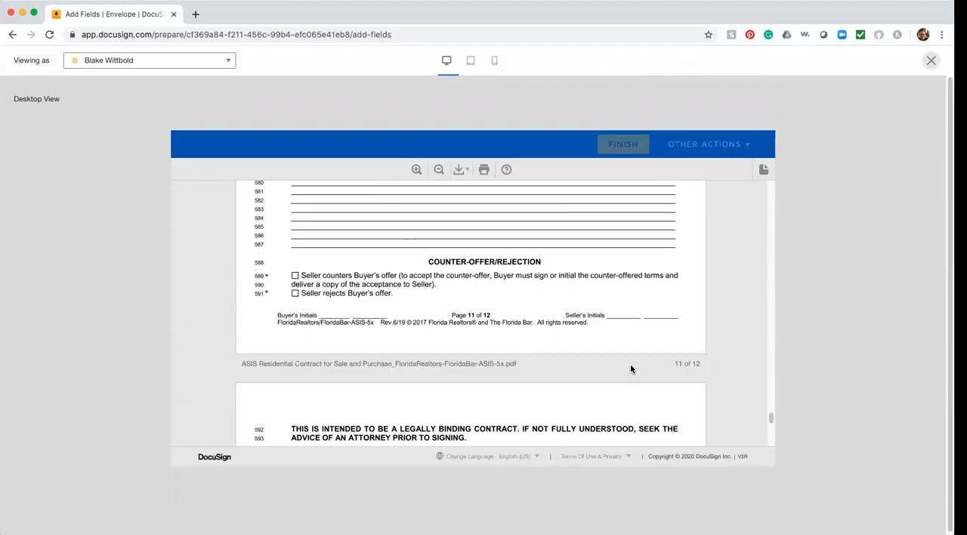
pyautogui.scroll(-3, 631, 369)
pyautogui.scroll(20, 632, 369)
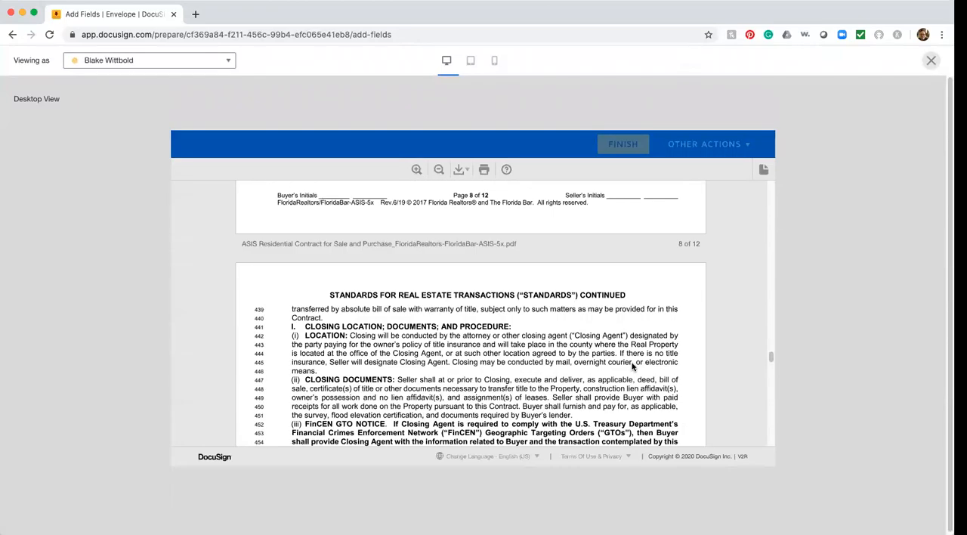
pyautogui.scroll(20, 631, 365)
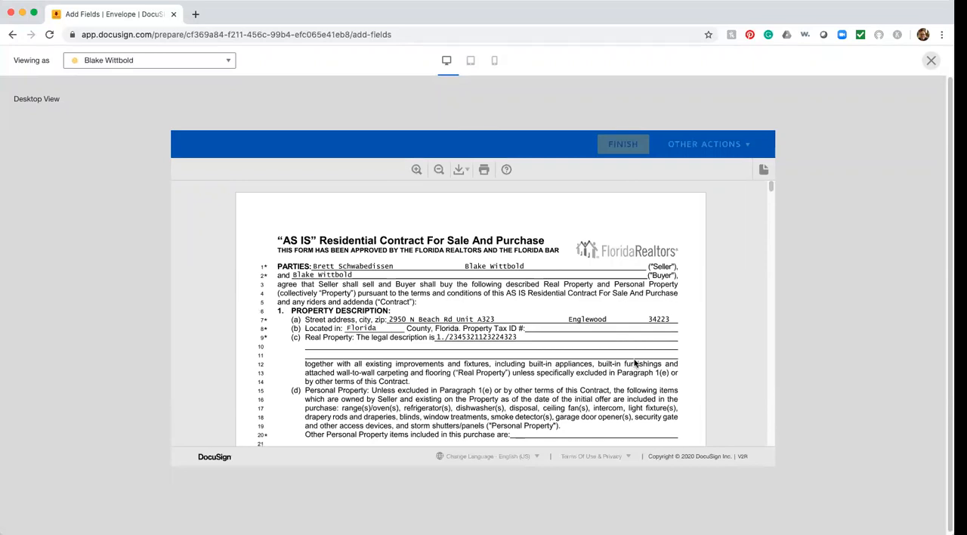
# Step: Preview the contract as the second recipient and check its pages for fields assigned to that recipient
pyautogui.click(226, 61)
pyautogui.click(102, 96)
pyautogui.scroll(-10, 590, 348)
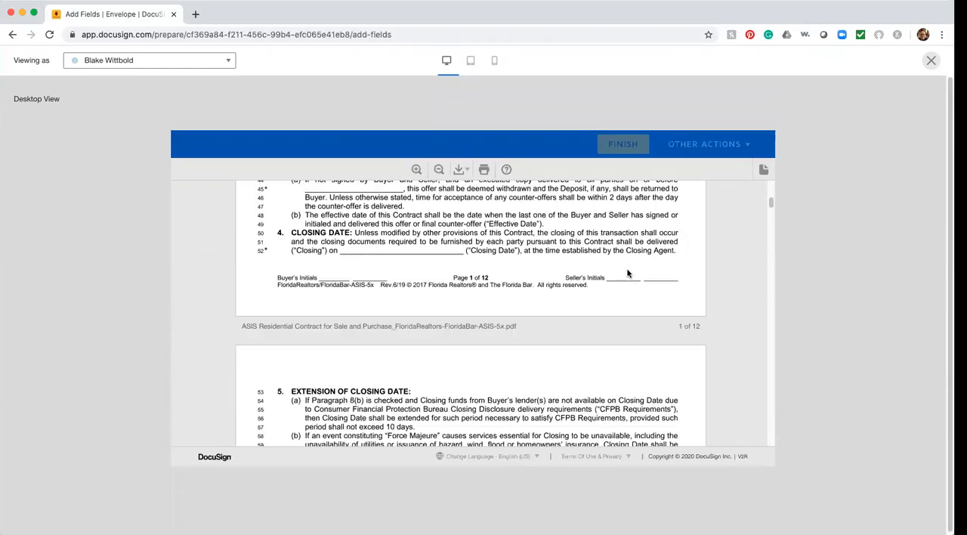
pyautogui.scroll(-15, 522, 332)
pyautogui.scroll(-20, 576, 341)
pyautogui.scroll(-15, 576, 342)
pyautogui.scroll(-20, 576, 342)
pyautogui.scroll(-15, 574, 341)
pyautogui.scroll(20, 574, 342)
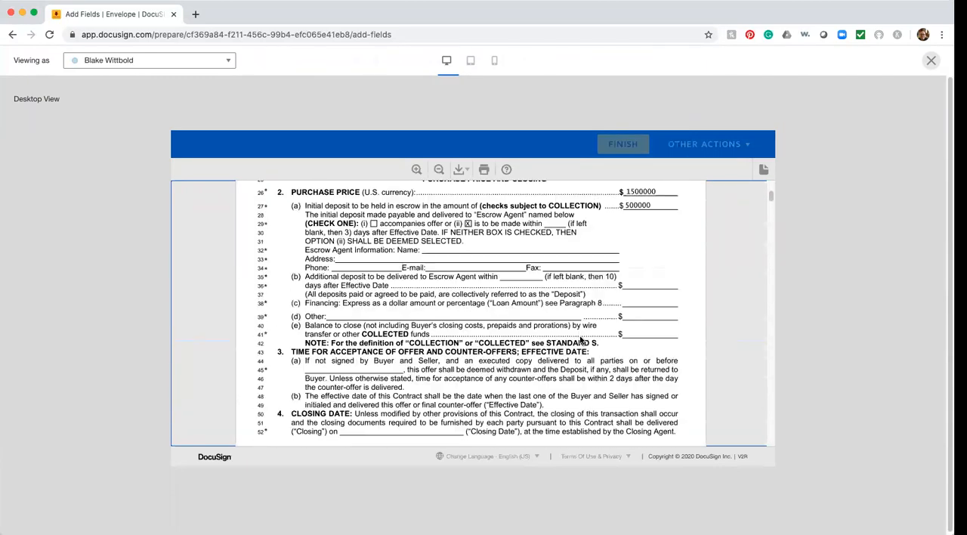
pyautogui.scroll(5, 580, 341)
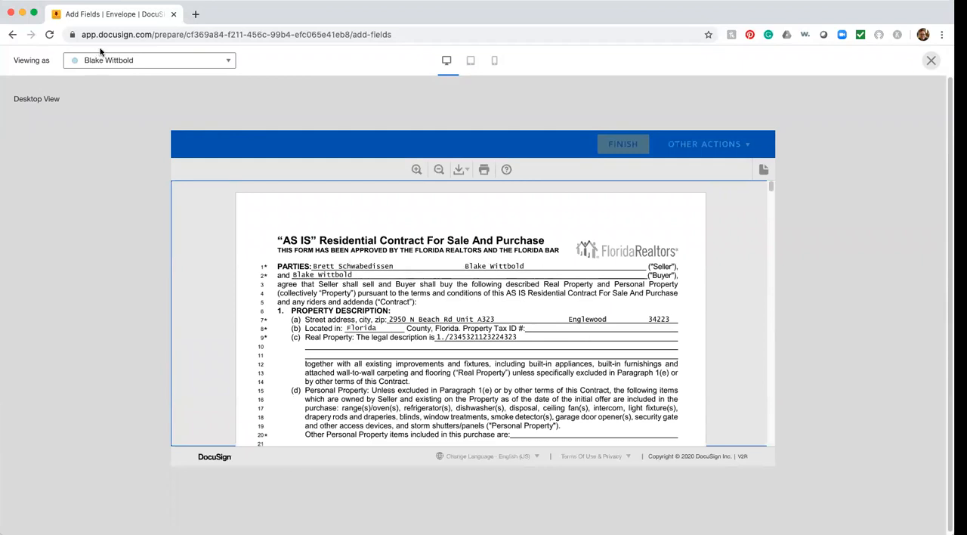
# Step: Switch the preview to the first recipient's view again, and return it to the fourth recipient's view
pyautogui.click(181, 65)
pyautogui.click(142, 86)
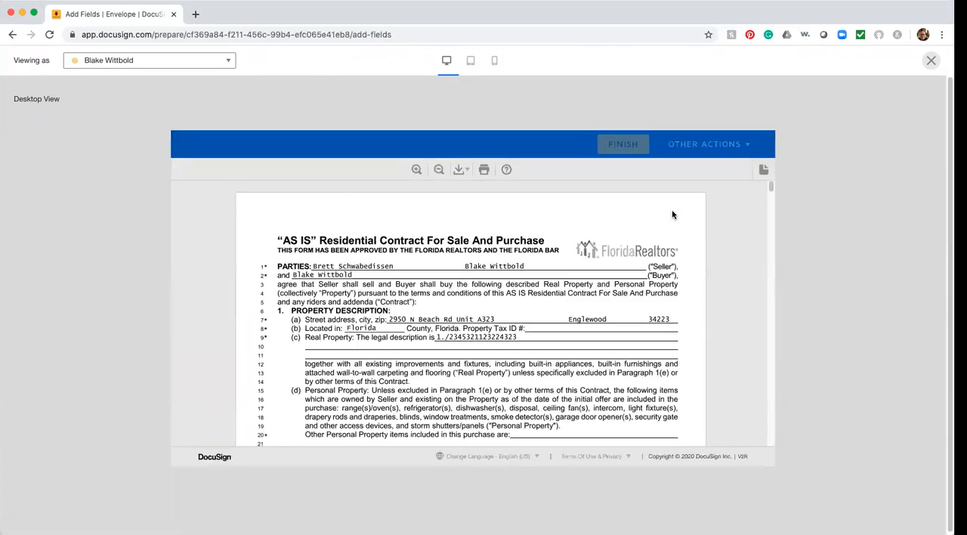
pyautogui.click(201, 67)
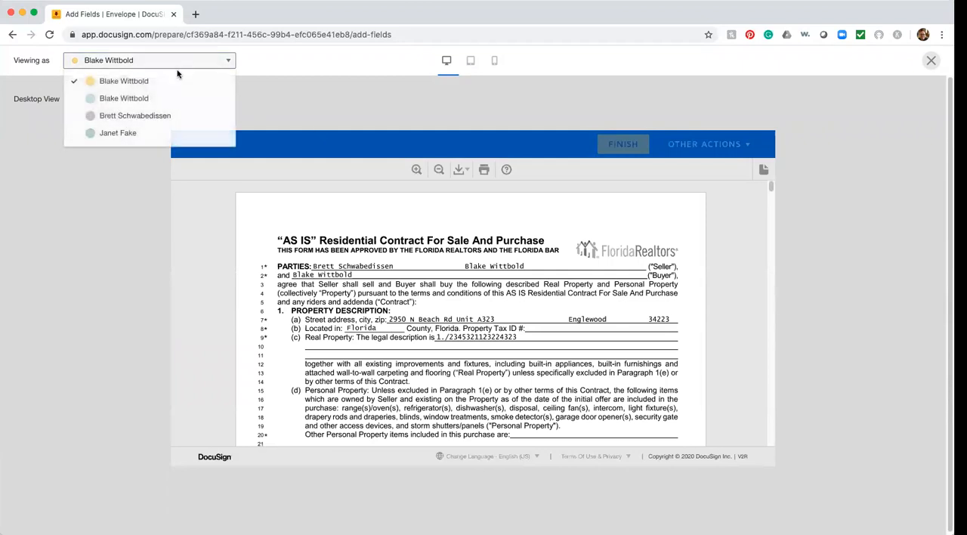
pyautogui.click(120, 134)
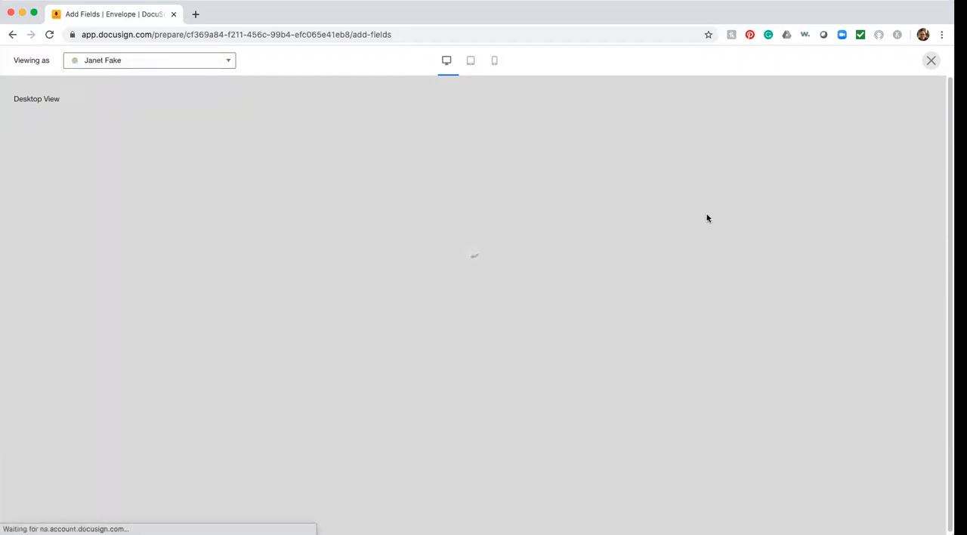